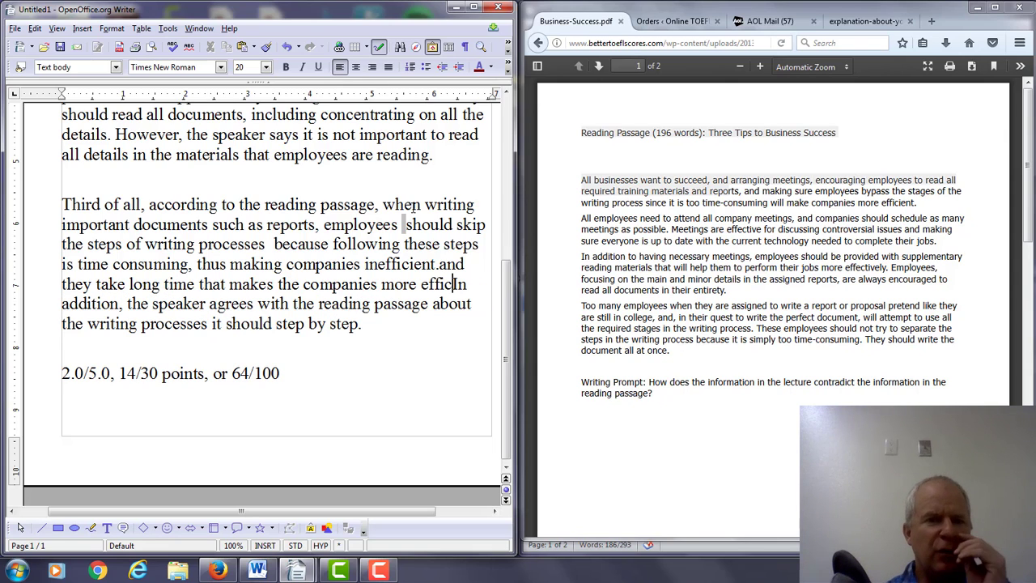
{"action": "key", "text": "BackSpace"}
{"action": "key", "text": "BackSpace"}
{"action": "key", "text": "BackSpace"}
{"action": "key", "text": "BackSpace"}
{"action": "key", "text": "BackSpace"}
{"action": "key", "text": "BackSpace"}
{"action": "key", "text": "BackSpace"}
{"action": "key", "text": "BackSpace"}
{"action": "key", "text": "BackSpace"}
{"action": "key", "text": "BackSpace"}
{"action": "key", "text": "BackSpace"}
{"action": "key", "text": "BackSpace"}
{"action": "key", "text": "BackSpace"}
{"action": "key", "text": "BackSpace"}
{"action": "key", "text": "BackSpace"}
{"action": "key", "text": "BackSpace"}
{"action": "key", "text": "BackSpace"}
{"action": "key", "text": "BackSpace"}
{"action": "key", "text": "BackSpace"}
{"action": "key", "text": "BackSpace"}
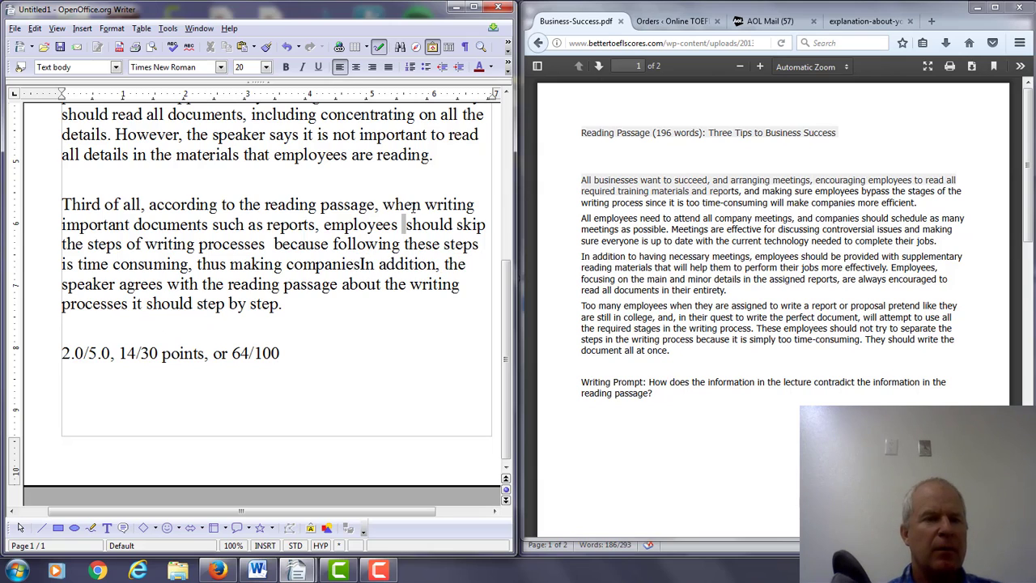
Step: Replace the garbled clause with 'less efficient.' and remove the doubled space before 'should skip'
{"action": "type", "text": "less ef"}
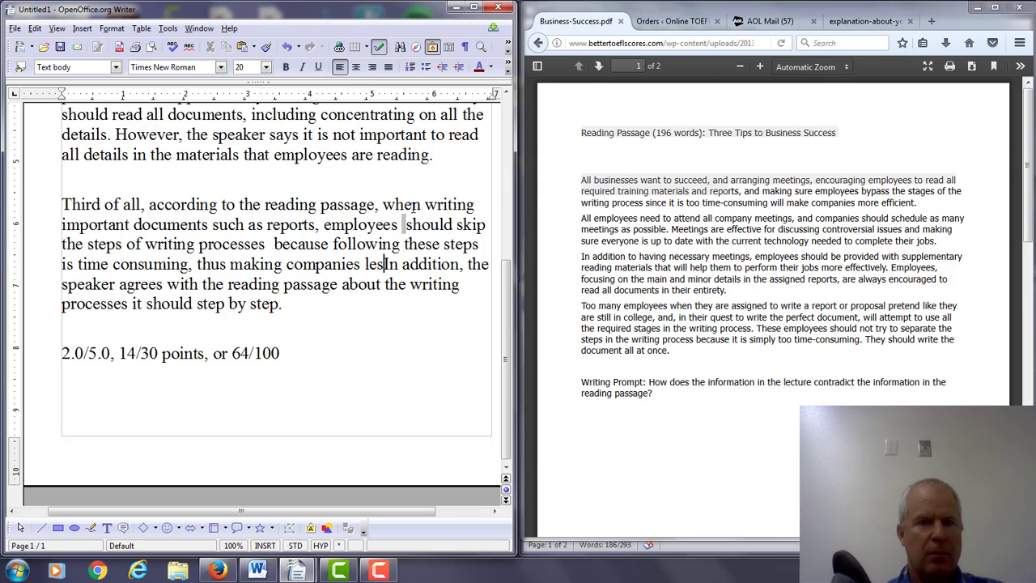
{"action": "type", "text": "ficient"}
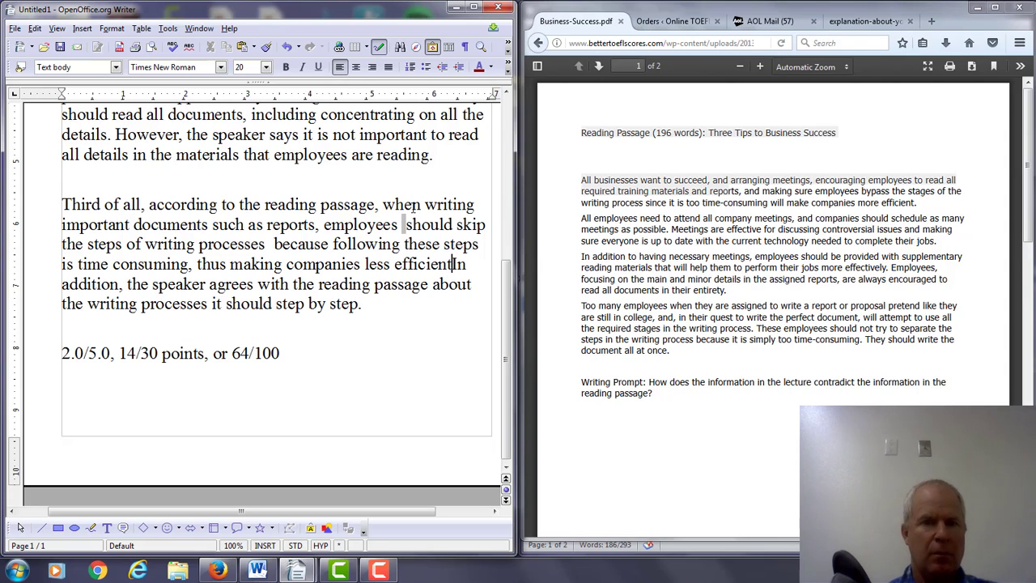
{"action": "type", "text": "."}
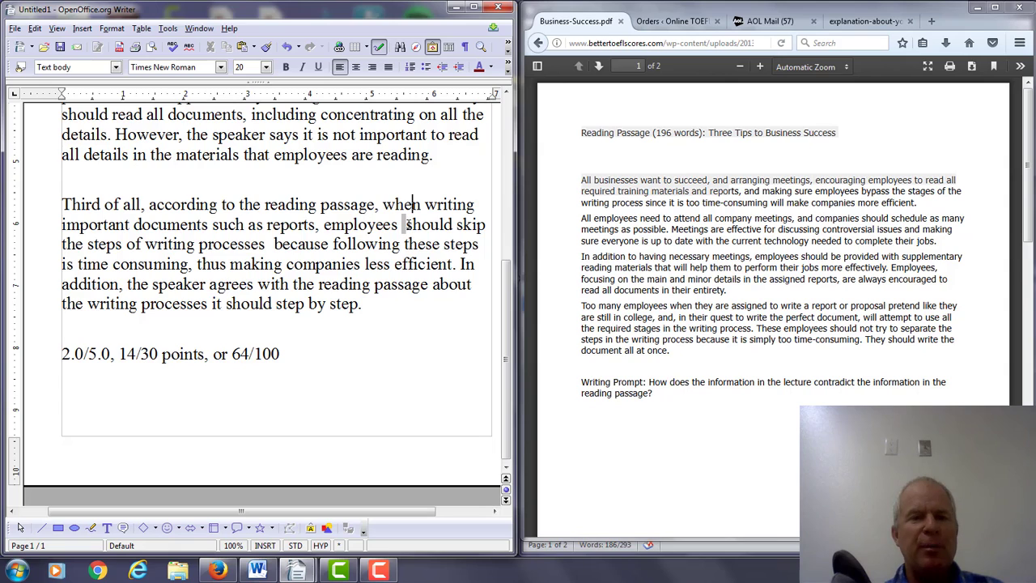
{"action": "left_click", "coordinate": [405, 224]}
{"action": "key", "text": "BackSpace"}
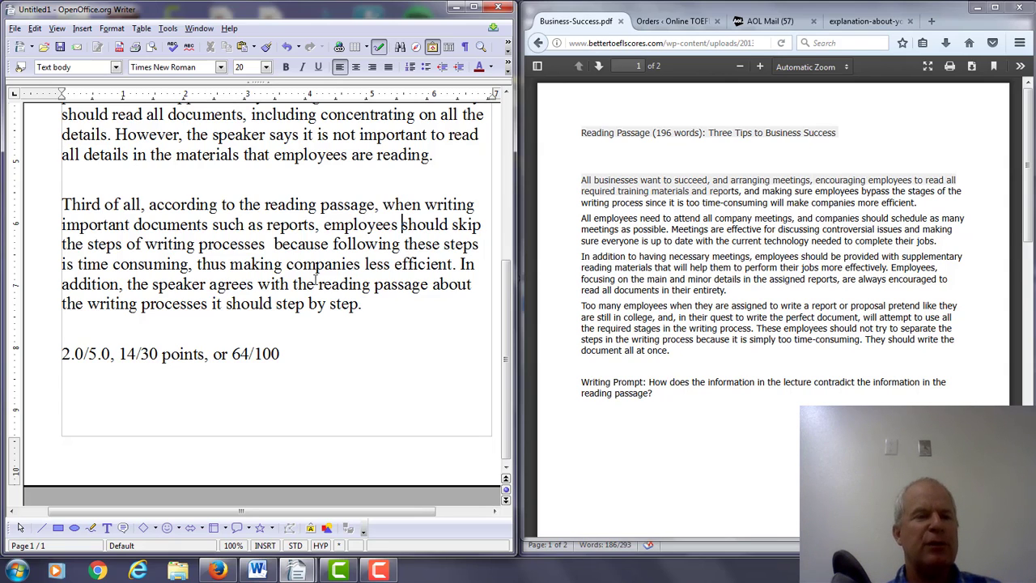
{"action": "left_click", "coordinate": [227, 301]}
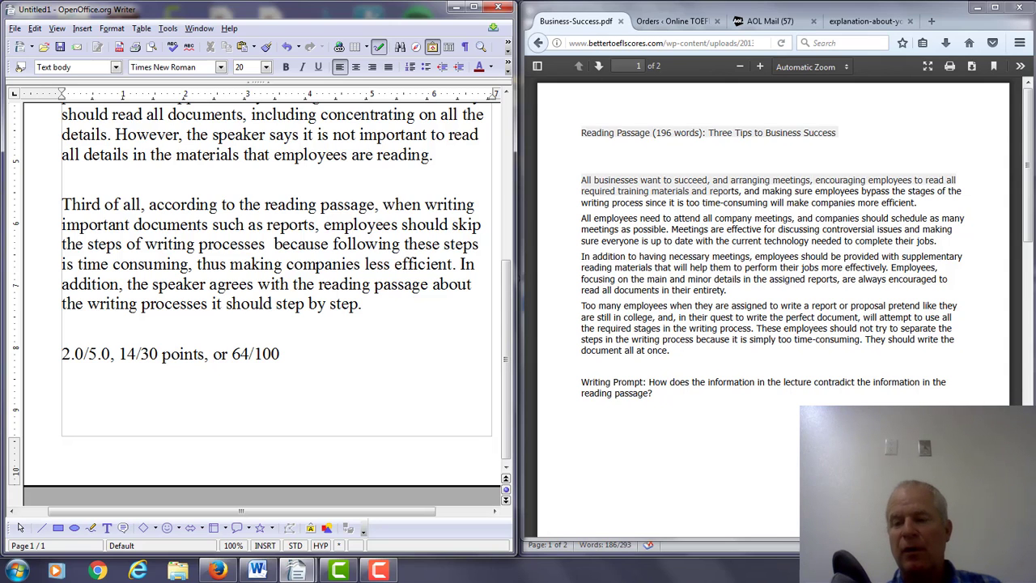
Step: Scroll the Business-Success PDF down to page 2 and its paragraphs on writing steps
{"action": "scroll", "coordinate": [773, 308], "scroll_direction": "down", "scroll_amount": 10}
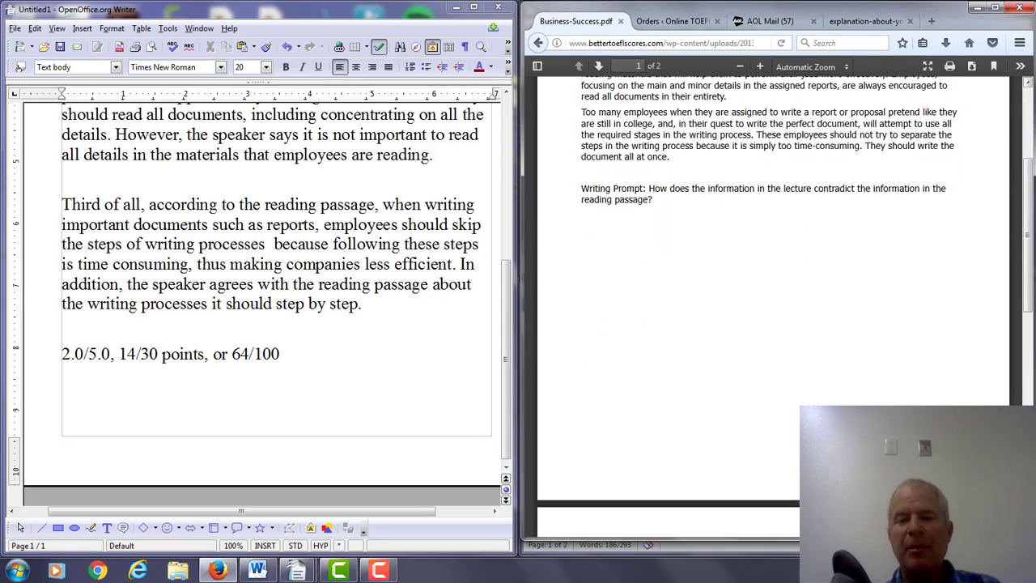
{"action": "scroll", "coordinate": [710, 335], "scroll_direction": "down", "scroll_amount": 8}
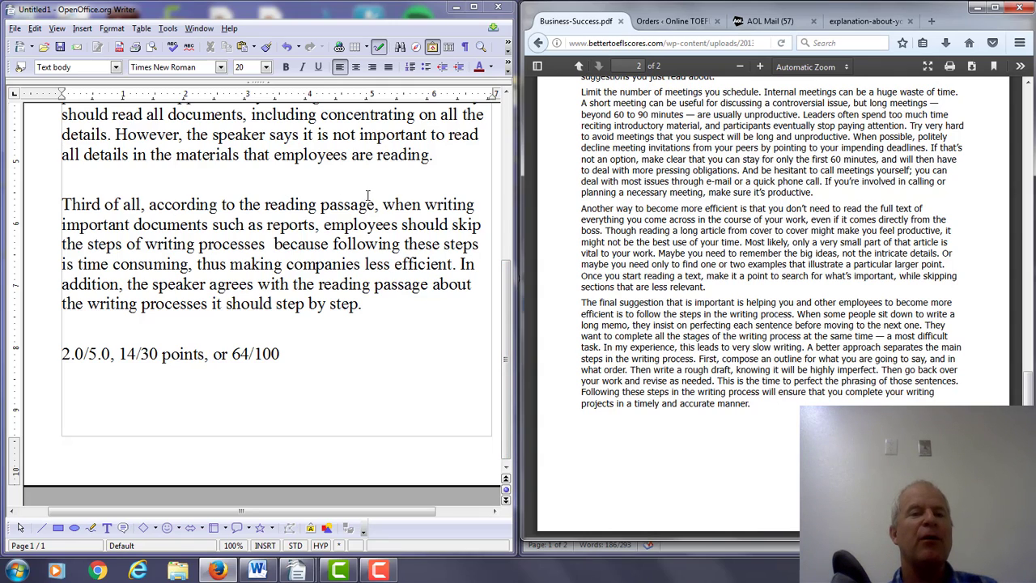
Step: Remove the extra space before 'because' and change 'In addition… agrees' to 'In contrast… disagrees'
{"action": "left_click", "coordinate": [274, 243]}
{"action": "key", "text": "BackSpace"}
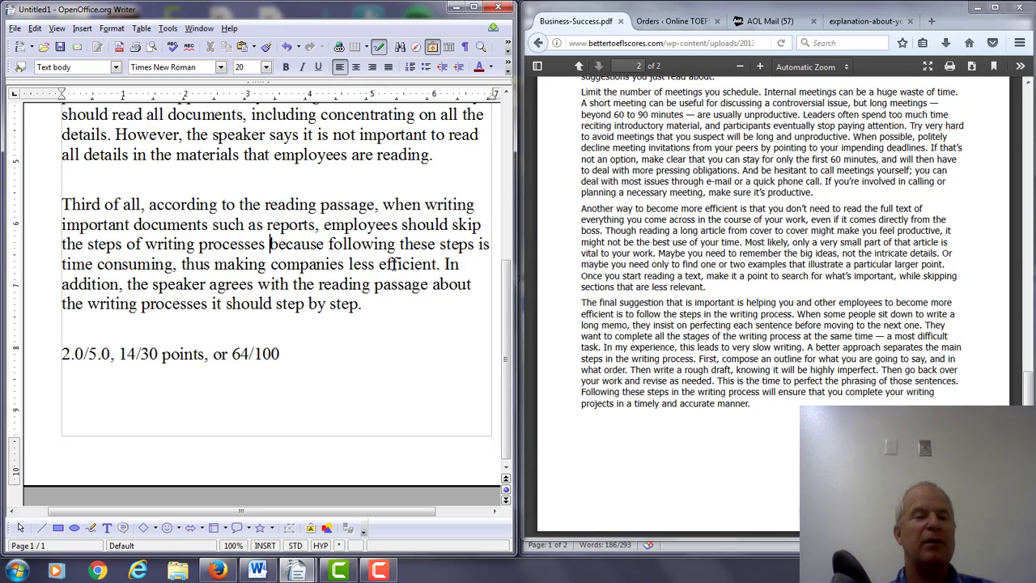
{"action": "left_click", "coordinate": [445, 264]}
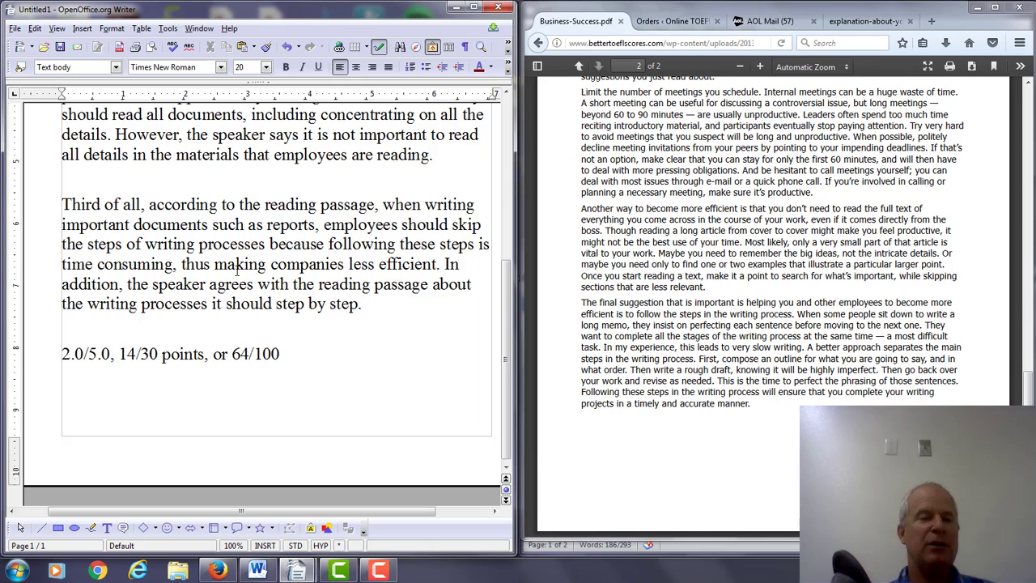
{"action": "left_click", "coordinate": [122, 283]}
{"action": "key", "text": "BackSpace"}
{"action": "key", "text": "BackSpace"}
{"action": "key", "text": "BackSpace"}
{"action": "key", "text": "BackSpace"}
{"action": "key", "text": "BackSpace"}
{"action": "key", "text": "BackSpace"}
{"action": "key", "text": "BackSpace"}
{"action": "key", "text": "BackSpace"}
{"action": "key", "text": "BackSpace"}
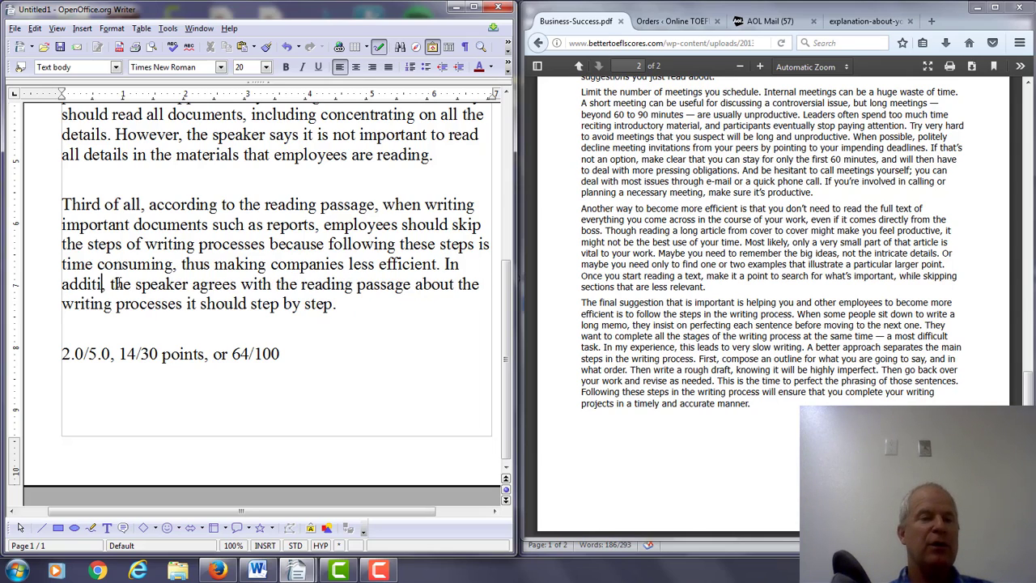
{"action": "type", "text": "contrast"}
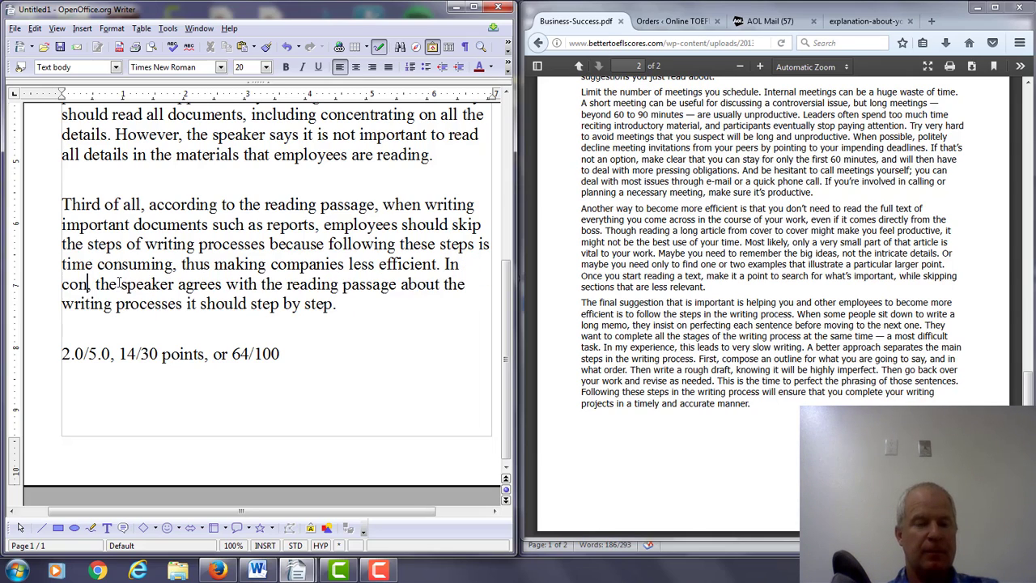
{"action": "key", "text": "Right"}
{"action": "key", "text": "Right"}
{"action": "key", "text": "Right"}
{"action": "key", "text": "Right"}
{"action": "key", "text": "Right"}
{"action": "key", "text": "Right"}
{"action": "key", "text": "Right"}
{"action": "key", "text": "Right"}
{"action": "key", "text": "Right"}
{"action": "key", "text": "Right"}
{"action": "key", "text": "Right"}
{"action": "key", "text": "Right"}
{"action": "key", "text": "Right"}
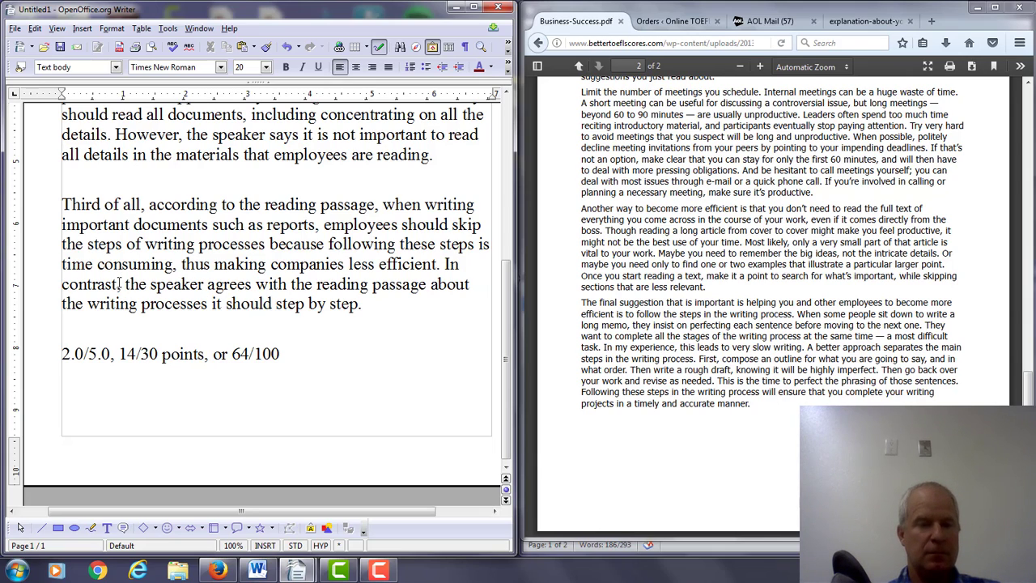
{"action": "type", "text": "dis"}
{"action": "key", "text": "Right"}
{"action": "key", "text": "Right"}
{"action": "key", "text": "Right"}
{"action": "key", "text": "Right"}
{"action": "key", "text": "Right"}
{"action": "key", "text": "Right"}
{"action": "key", "text": "Right"}
{"action": "key", "text": "Right"}
{"action": "key", "text": "Right"}
{"action": "key", "text": "Right"}
{"action": "key", "text": "Right"}
{"action": "key", "text": "Right"}
{"action": "key", "text": "Right"}
{"action": "key", "text": "Right"}
{"action": "key", "text": "Right"}
{"action": "key", "text": "Right"}
{"action": "key", "text": "Right"}
{"action": "key", "text": "Right"}
{"action": "key", "text": "Right"}
{"action": "key", "text": "Right"}
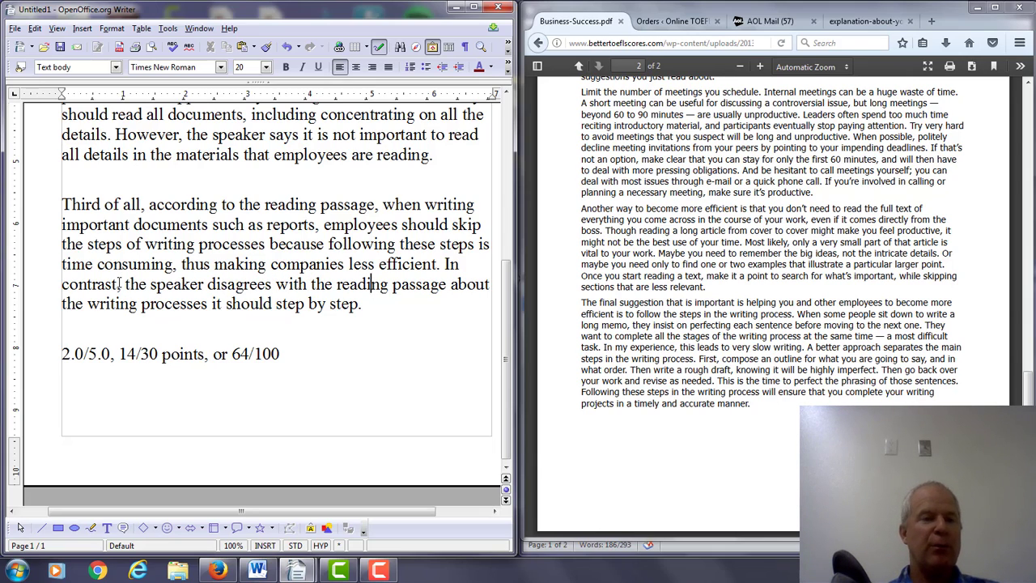
{"action": "key", "text": "Left"}
{"action": "key", "text": "Left"}
{"action": "key", "text": "Left"}
{"action": "key", "text": "Left"}
{"action": "key", "text": "Left"}
{"action": "key", "text": "Left"}
{"action": "key", "text": "Left"}
{"action": "key", "text": "Left"}
{"action": "key", "text": "Left"}
{"action": "key", "text": "Left"}
{"action": "key", "text": "Left"}
{"action": "key", "text": "Left"}
{"action": "key", "text": "Left"}
{"action": "key", "text": "Left"}
{"action": "key", "text": "Left"}
{"action": "key", "text": "Left"}
{"action": "key", "text": "Left"}
{"action": "key", "text": "Left"}
{"action": "key", "text": "Left"}
{"action": "key", "text": "Left"}
{"action": "key", "text": "Left"}
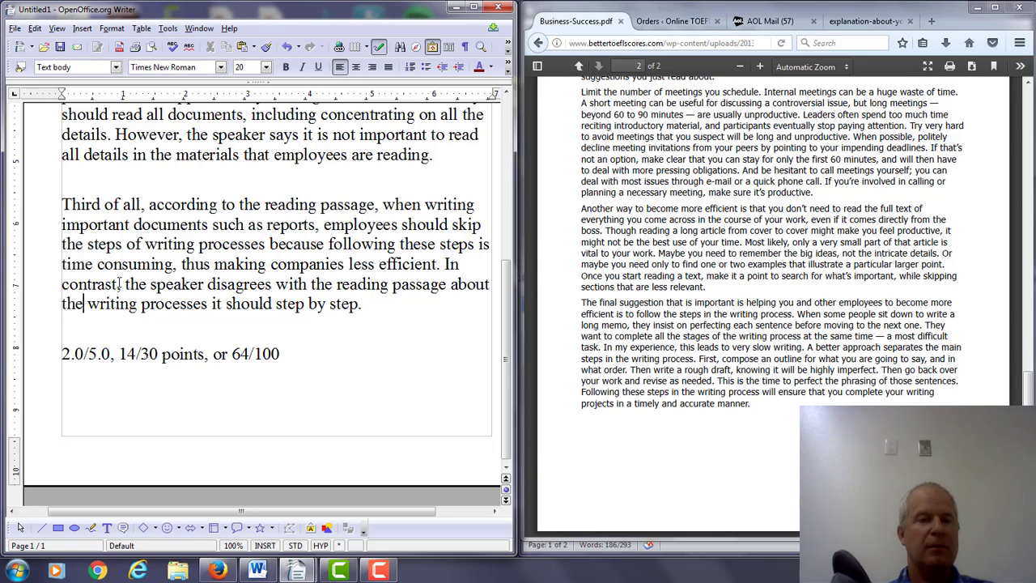
{"action": "key", "text": "Right"}
{"action": "key", "text": "Right"}
{"action": "key", "text": "Right"}
{"action": "key", "text": "Right"}
{"action": "key", "text": "Right"}
{"action": "key", "text": "Right"}
{"action": "key", "text": "Right"}
Step: Rewrite the ending as 'argues that workers should adhere the stages of… because it saves time and improves accuracy.'
{"action": "type", "text": "and argues"}
{"action": "type", "text": " that"}
{"action": "type", "text": " workd"}
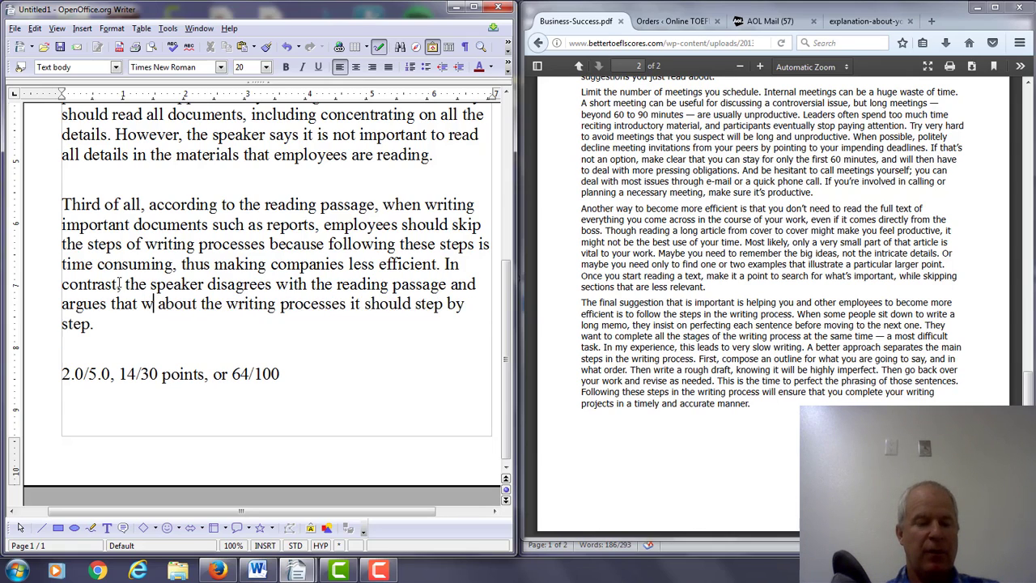
{"action": "key", "text": "BackSpace"}
{"action": "type", "text": "ers should"}
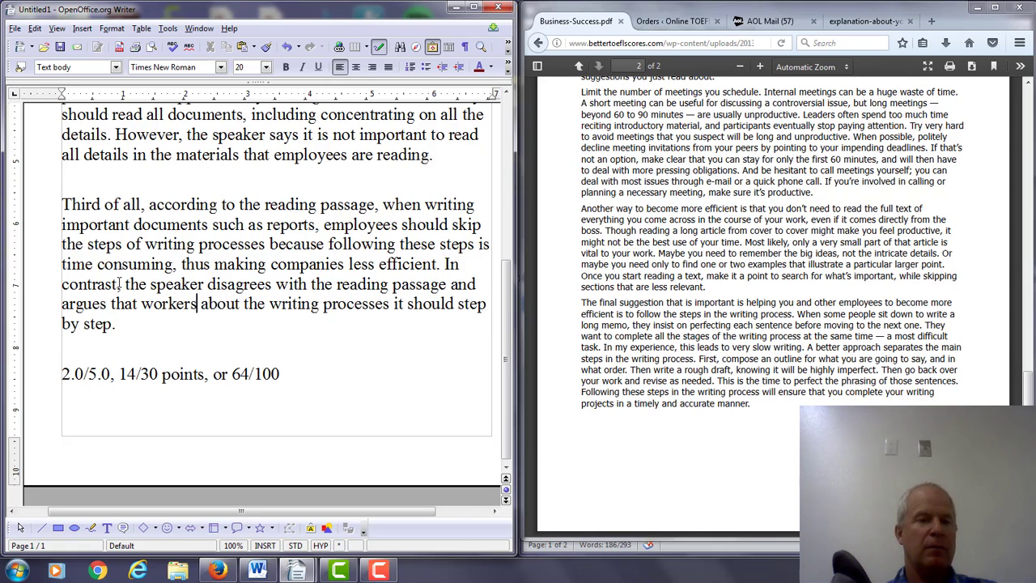
{"action": "type", "text": " adhere"}
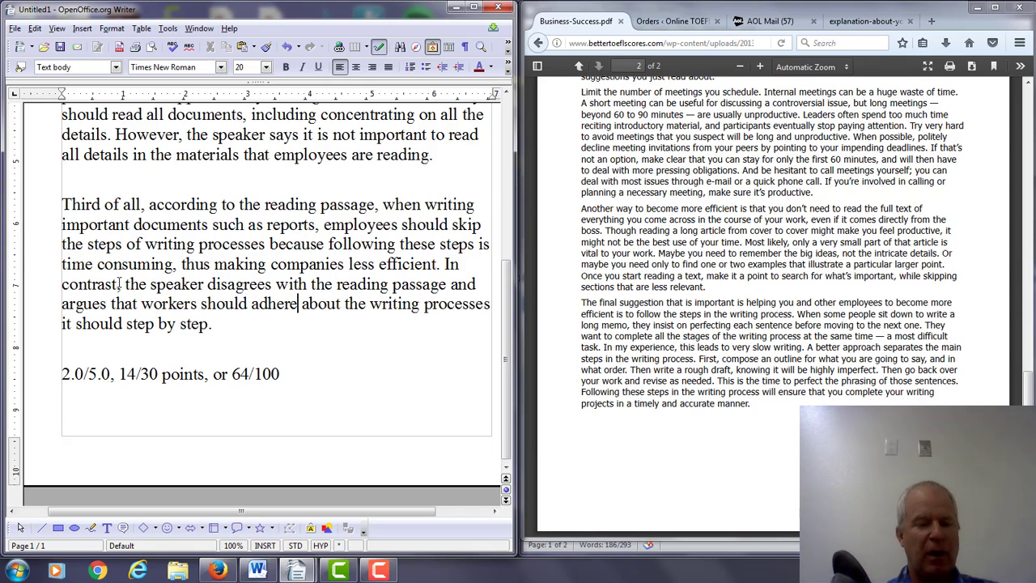
{"action": "type", "text": " the ste"}
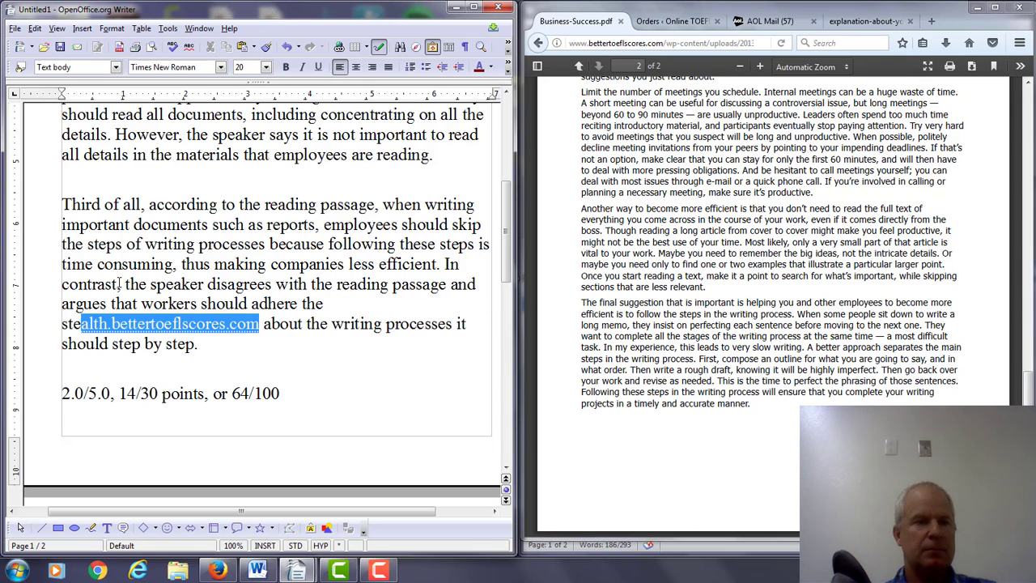
{"action": "key", "text": "BackSpace"}
{"action": "key", "text": "BackSpace"}
{"action": "key", "text": "BackSpace"}
{"action": "key", "text": "BackSpace"}
{"action": "type", "text": "stages  about the"}
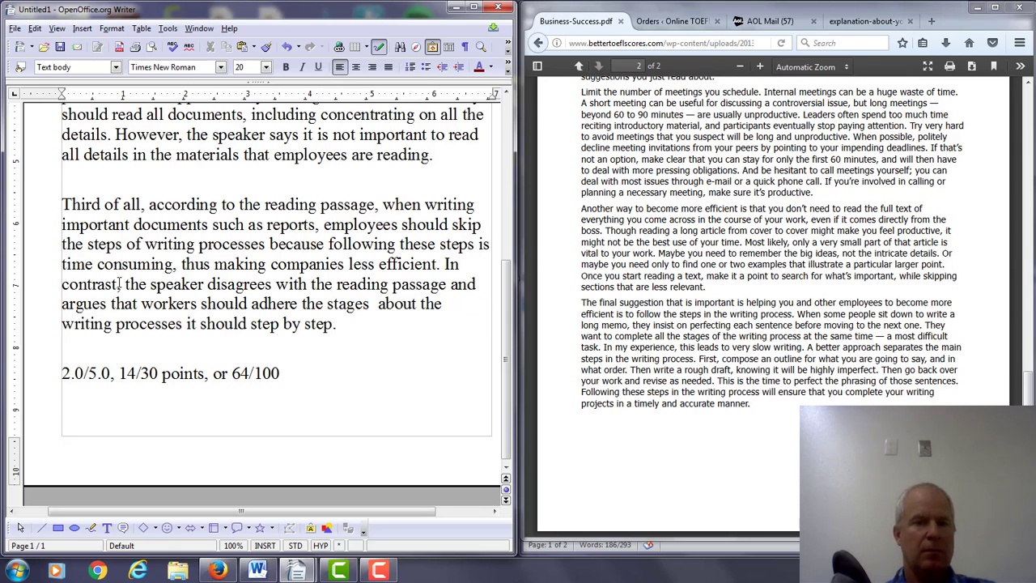
{"action": "key", "text": "Right"}
{"action": "key", "text": "Right"}
{"action": "key", "text": "Right"}
{"action": "key", "text": "Right"}
{"action": "key", "text": "BackSpace"}
{"action": "key", "text": "BackSpace"}
{"action": "key", "text": "BackSpace"}
{"action": "key", "text": "BackSpace"}
{"action": "key", "text": "BackSpace"}
{"action": "key", "text": "BackSpace"}
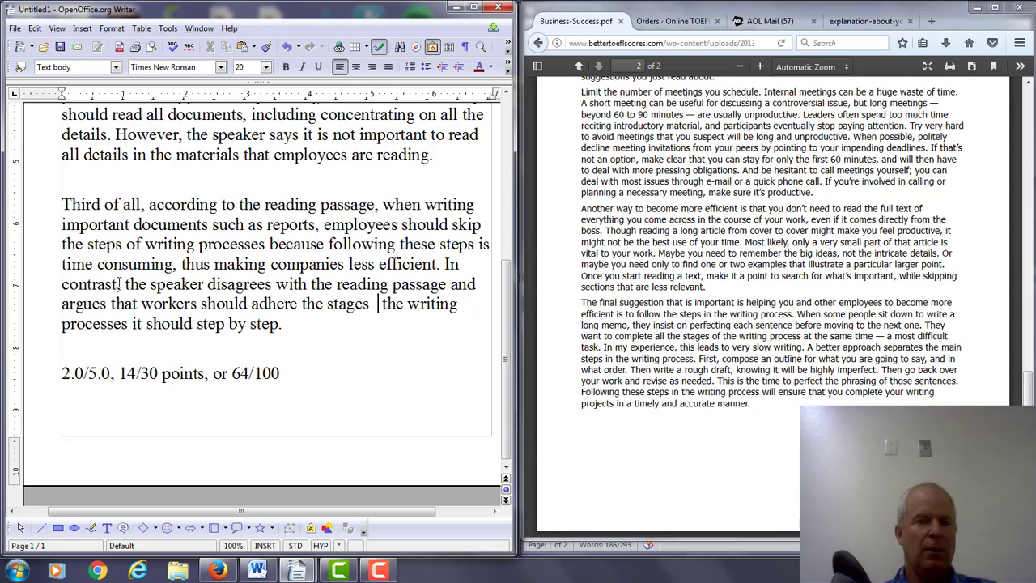
{"action": "type", "text": "of"}
{"action": "key", "text": "Right"}
{"action": "key", "text": "Right"}
{"action": "key", "text": "Right"}
{"action": "key", "text": "Right"}
{"action": "key", "text": "Right"}
{"action": "key", "text": "Right"}
{"action": "key", "text": "Right"}
{"action": "key", "text": "Right"}
{"action": "key", "text": "Right"}
{"action": "key", "text": "Right"}
{"action": "key", "text": "Right"}
{"action": "key", "text": "Right"}
{"action": "key", "text": "Right"}
{"action": "key", "text": "Right"}
{"action": "key", "text": "Right"}
{"action": "key", "text": "Right"}
{"action": "key", "text": "Right"}
{"action": "key", "text": "Right"}
{"action": "key", "text": "Right"}
{"action": "key", "text": "Right"}
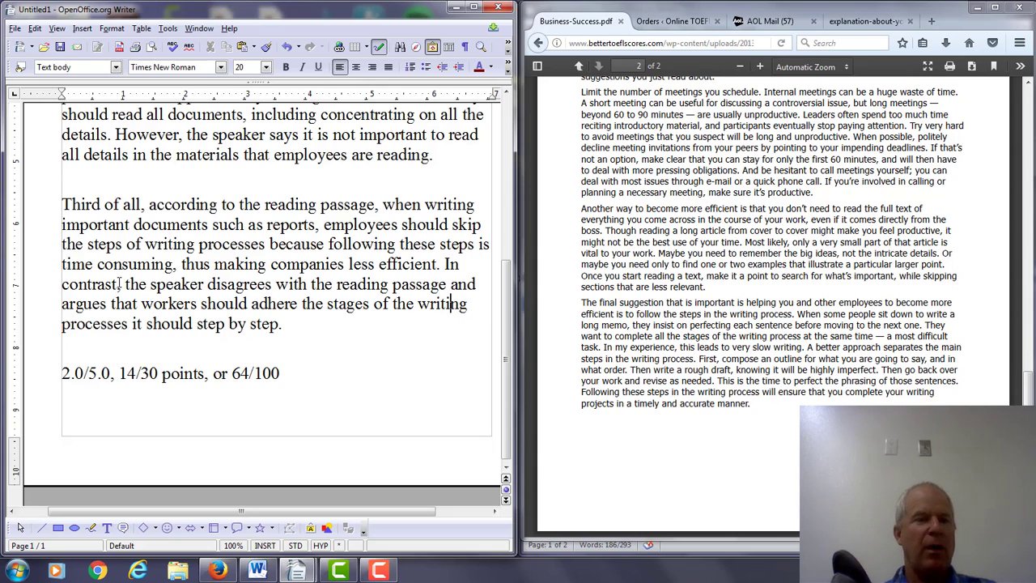
{"action": "key", "text": "Right"}
{"action": "key", "text": "Right"}
{"action": "key", "text": "Right"}
{"action": "key", "text": "Right"}
{"action": "key", "text": "Right"}
{"action": "key", "text": "Right"}
{"action": "key", "text": "Right"}
{"action": "key", "text": "Right"}
{"action": "key", "text": "Right"}
{"action": "key", "text": "Right"}
{"action": "key", "text": "Right"}
{"action": "key", "text": "Right"}
{"action": "key", "text": "Right"}
{"action": "key", "text": "Right"}
{"action": "key", "text": "Right"}
{"action": "key", "text": "Right"}
{"action": "key", "text": "Right"}
{"action": "key", "text": "Right"}
{"action": "key", "text": "BackSpace"}
{"action": "key", "text": "BackSpace"}
{"action": "key", "text": "BackSpace"}
{"action": "key", "text": "BackSpace"}
{"action": "key", "text": "BackSpace"}
{"action": "key", "text": "BackSpace"}
{"action": "key", "text": "BackSpace"}
{"action": "key", "text": "BackSpace"}
{"action": "key", "text": "BackSpace"}
{"action": "key", "text": "BackSpace"}
{"action": "key", "text": "BackSpace"}
{"action": "key", "text": "BackSpace"}
{"action": "key", "text": "BackSpace"}
{"action": "key", "text": "BackSpace"}
{"action": "key", "text": "BackSpace"}
{"action": "key", "text": "BackSpace"}
{"action": "key", "text": "BackSpace"}
{"action": "key", "text": "BackSpace"}
{"action": "key", "text": "BackSpace"}
{"action": "key", "text": "BackSpace"}
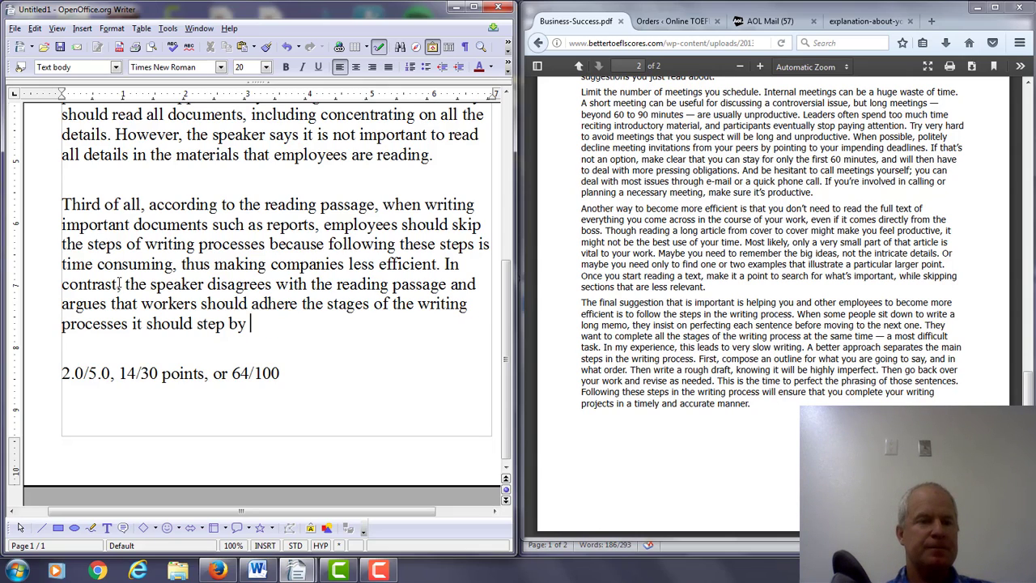
{"action": "key", "text": "BackSpace"}
{"action": "type", "text": "becau"}
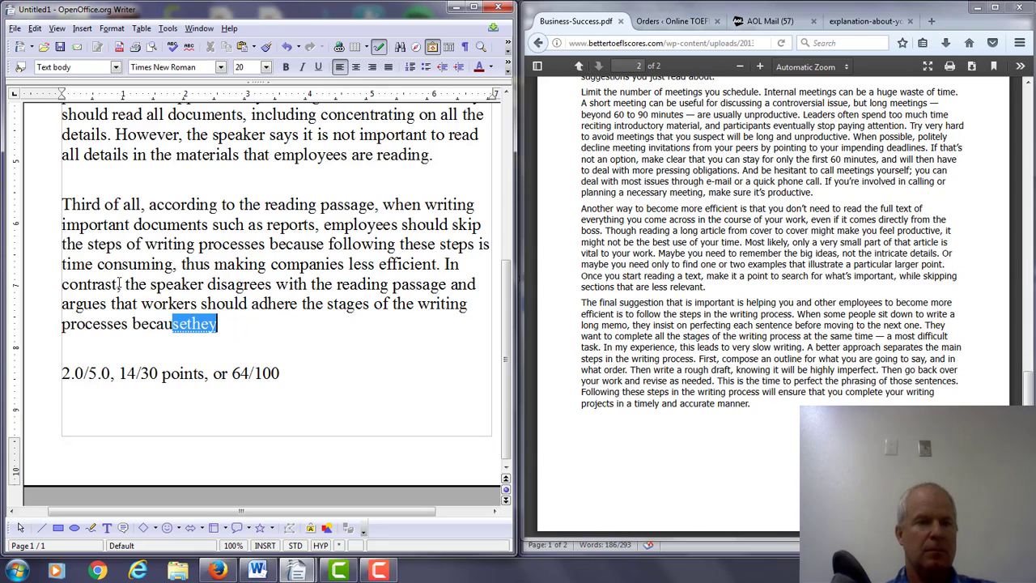
{"action": "type", "text": "se it save"}
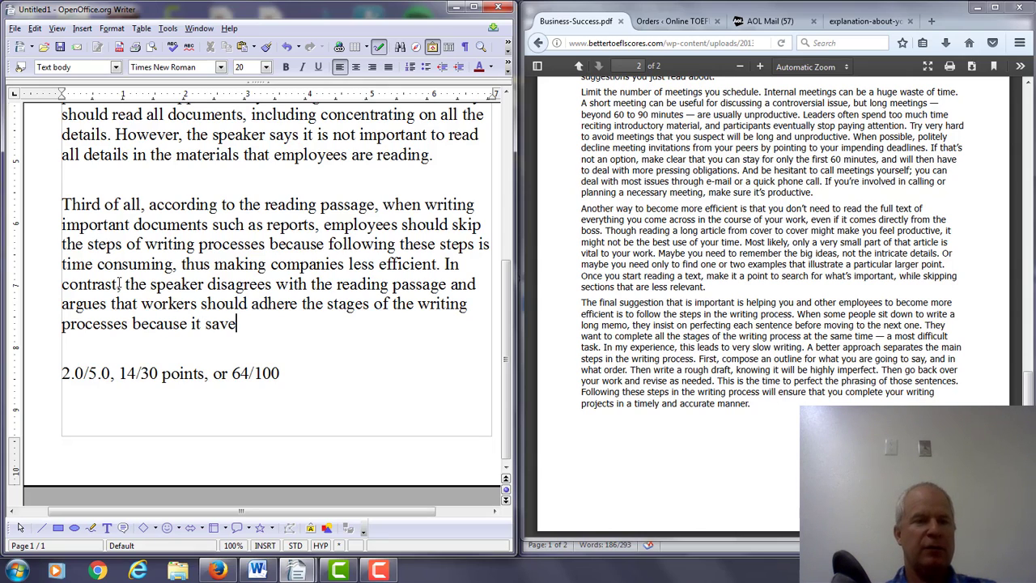
{"action": "type", "text": "s time"}
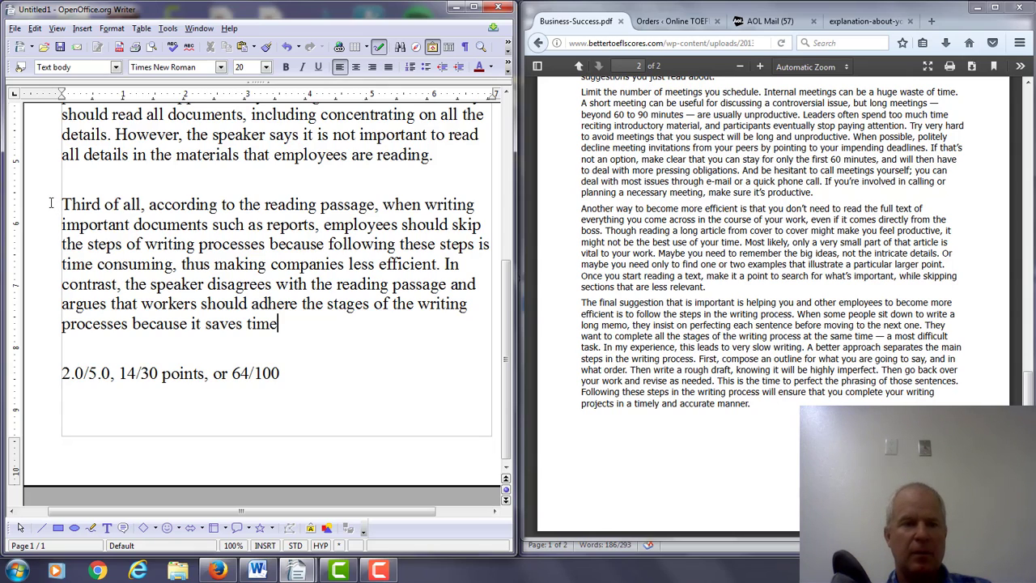
{"action": "type", "text": " and imp"}
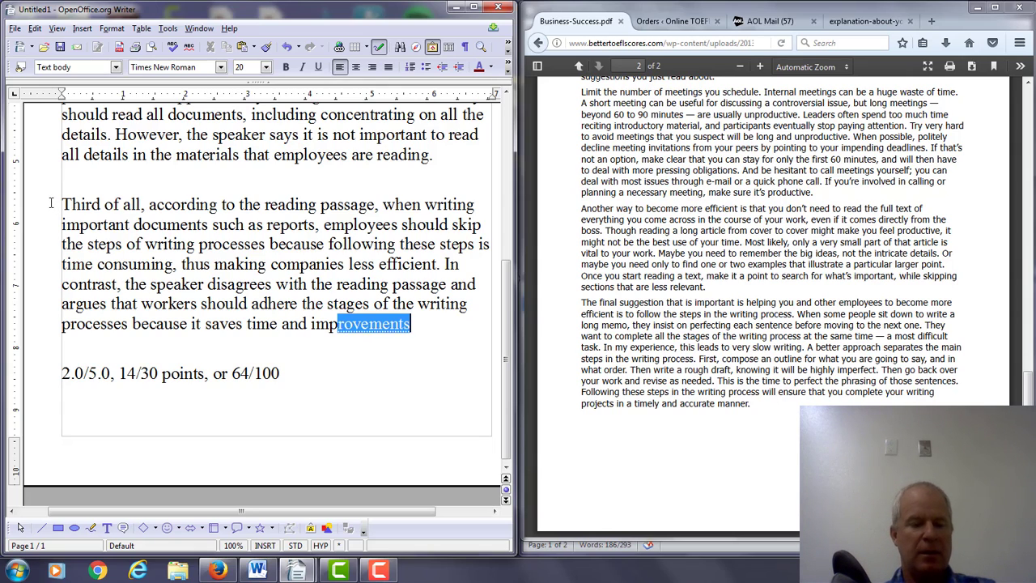
{"action": "type", "text": "roves"}
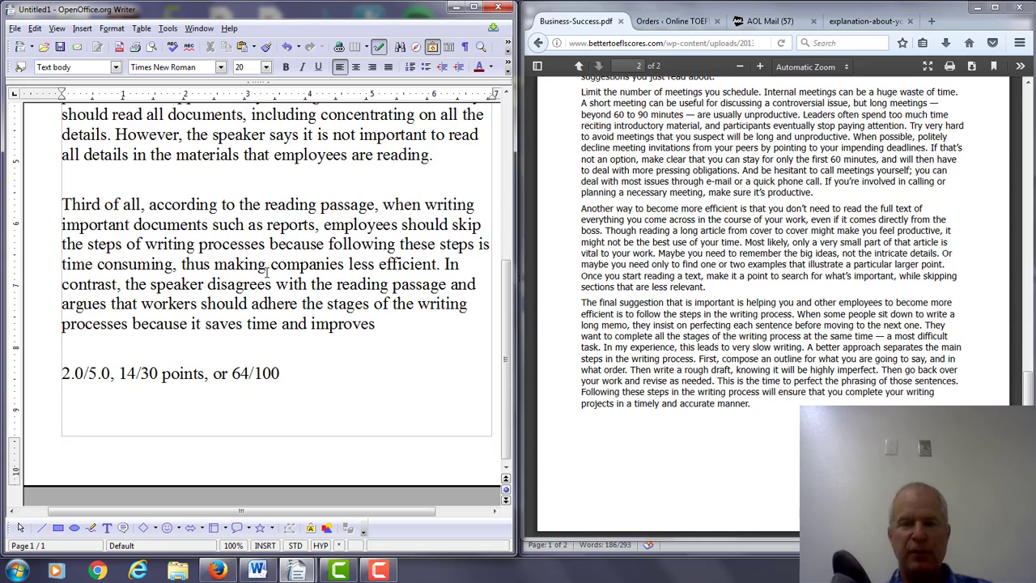
{"action": "type", "text": " accuracy"}
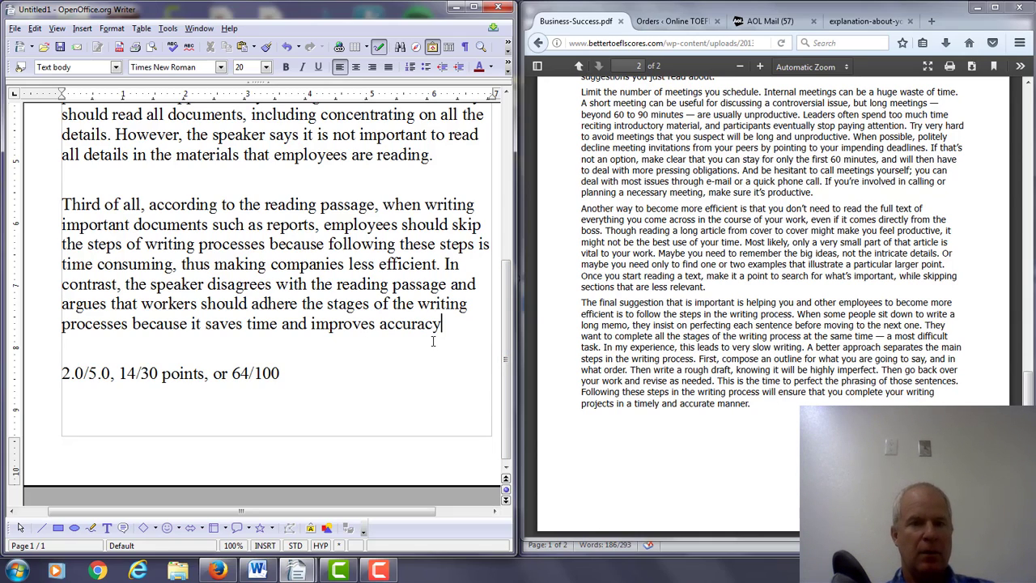
{"action": "type", "text": "."}
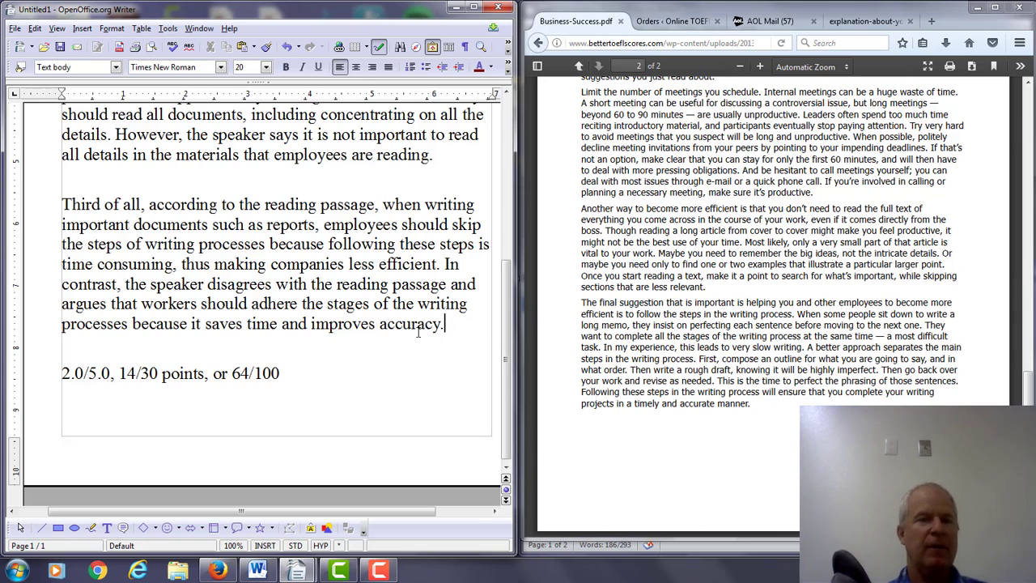
Step: Check the blank line before the third paragraph, removing and restoring it
{"action": "left_click", "coordinate": [64, 204]}
{"action": "key", "text": "BackSpace"}
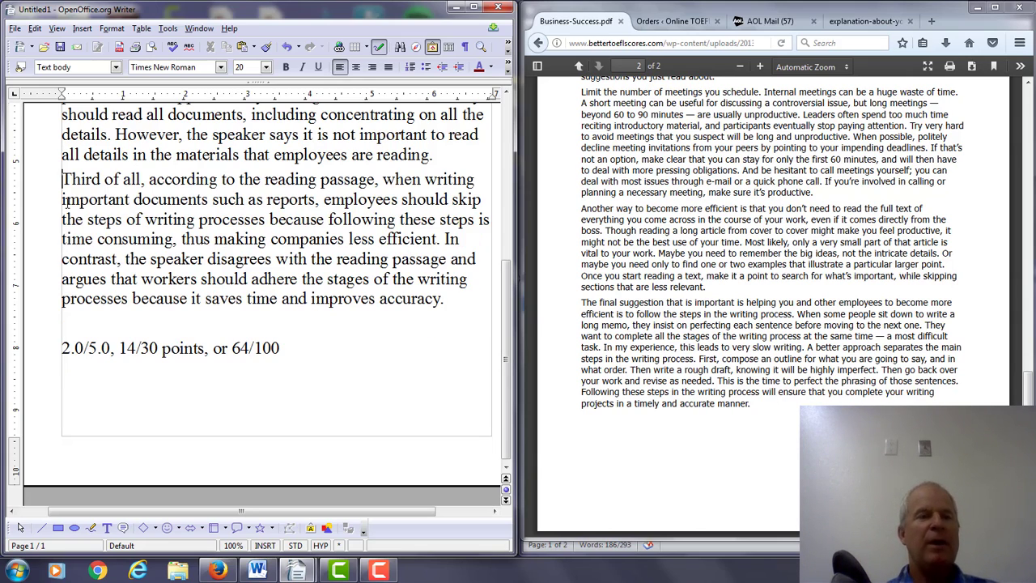
{"action": "key", "text": "Return"}
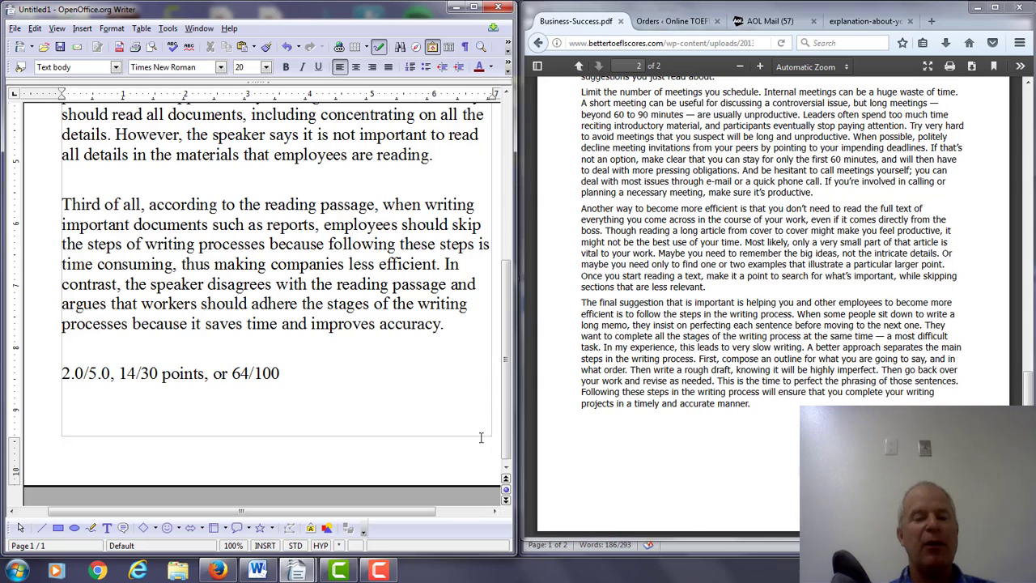
Step: Maximize the Writer window and scroll back up the essay
{"action": "left_click", "coordinate": [381, 571]}
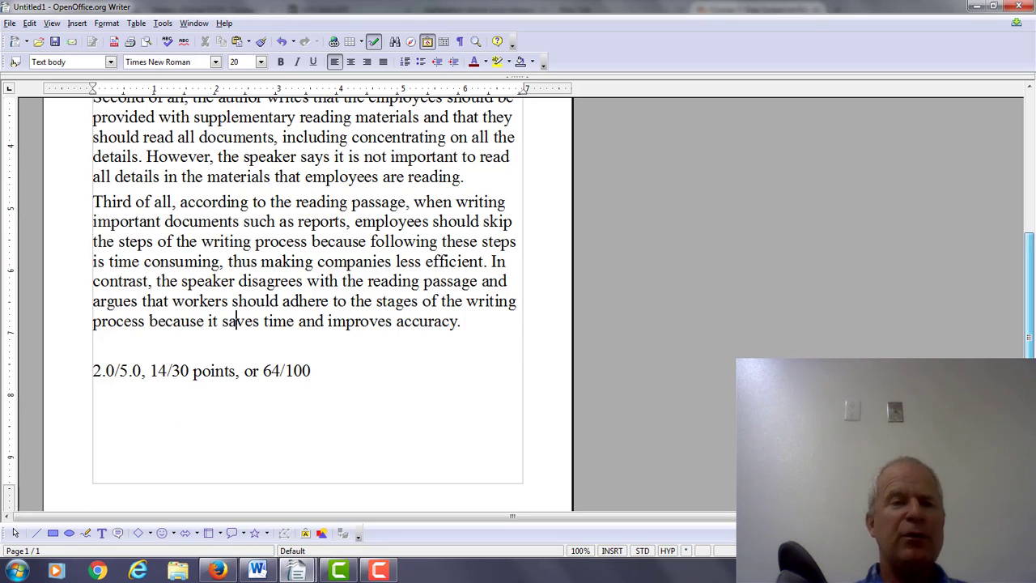
{"action": "scroll", "coordinate": [1028, 249], "scroll_direction": "up", "scroll_amount": 6}
{"action": "left_click_drag", "start_coordinate": [1029, 249], "coordinate": [1033, 301]}
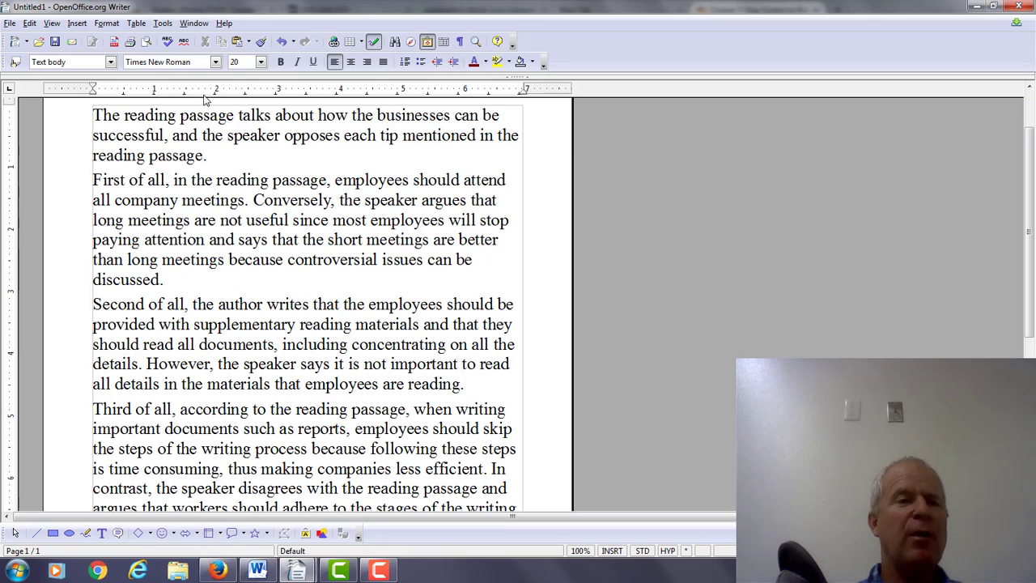
Step: Move from the essay's start through the opening, first and second paragraphs to the third
{"action": "left_click", "coordinate": [92, 115]}
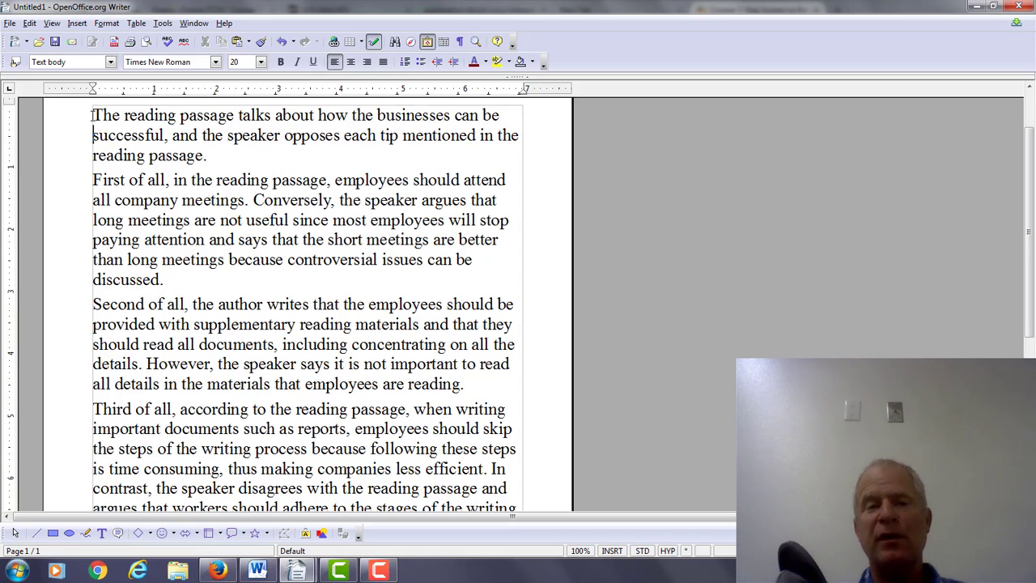
{"action": "key", "text": "Down"}
{"action": "key", "text": "Down"}
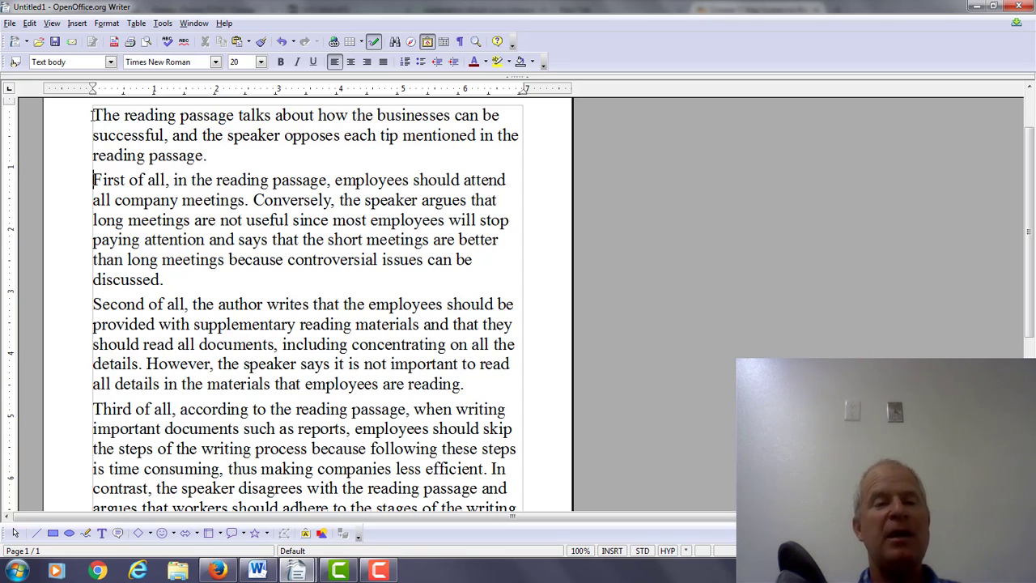
{"action": "key", "text": "Down"}
{"action": "key", "text": "Down"}
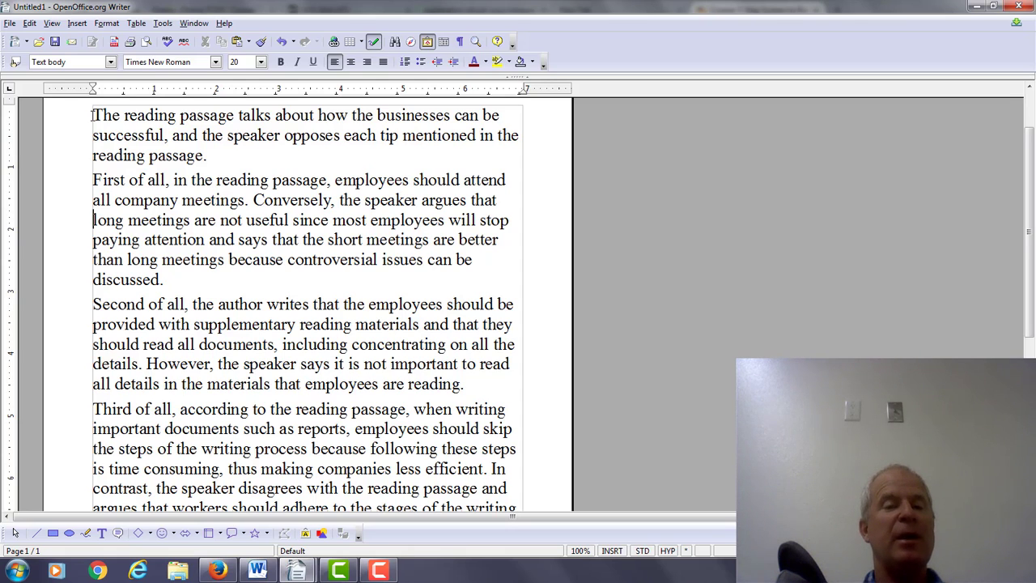
{"action": "key", "text": "Down"}
{"action": "key", "text": "Down"}
{"action": "key", "text": "Down"}
{"action": "key", "text": "Down"}
{"action": "key", "text": "Down"}
{"action": "key", "text": "Down"}
{"action": "key", "text": "Up"}
{"action": "key", "text": "Up"}
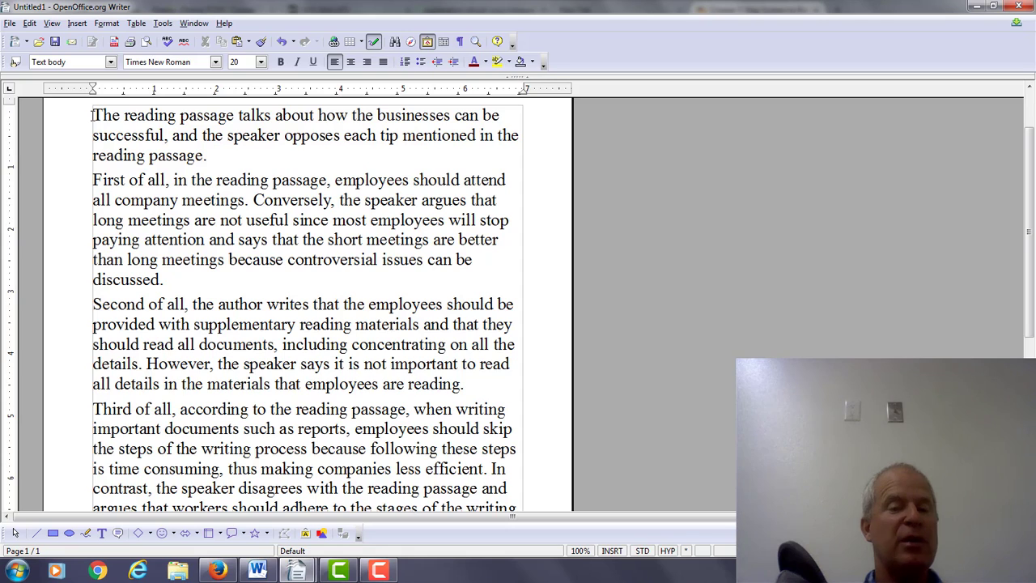
{"action": "key", "text": "Down"}
{"action": "key", "text": "Down"}
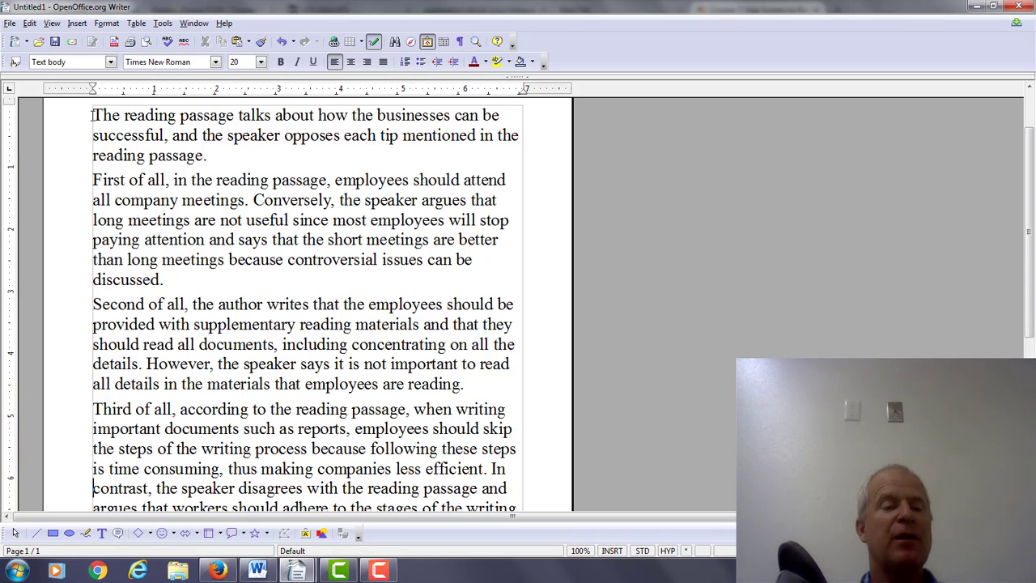
{"action": "scroll", "coordinate": [92, 115], "scroll_direction": "down", "scroll_amount": 3}
{"action": "key", "text": "Up"}
{"action": "key", "text": "Up"}
{"action": "key", "text": "Up"}
{"action": "key", "text": "Up"}
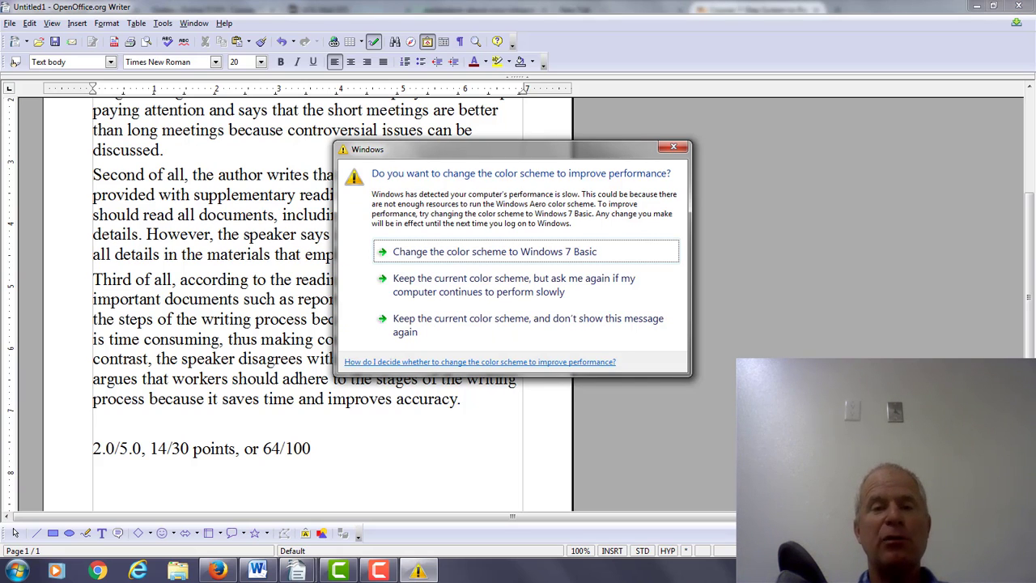
Step: Dismiss the colour-scheme warning, select the whole 'Third of all' paragraph, and switch to Firefox
{"action": "left_click", "coordinate": [671, 147]}
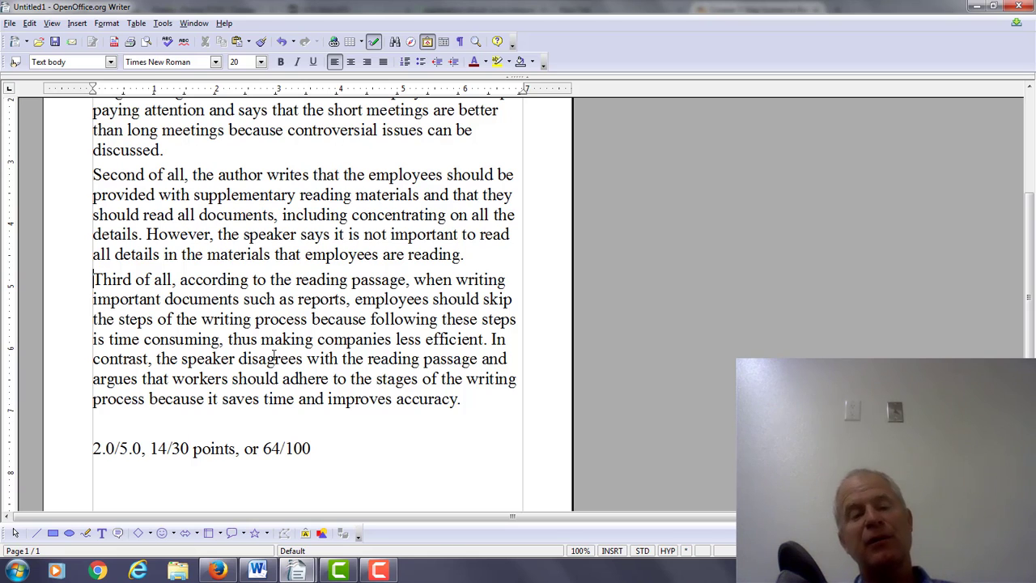
{"action": "left_click_drag", "start_coordinate": [95, 279], "coordinate": [472, 401]}
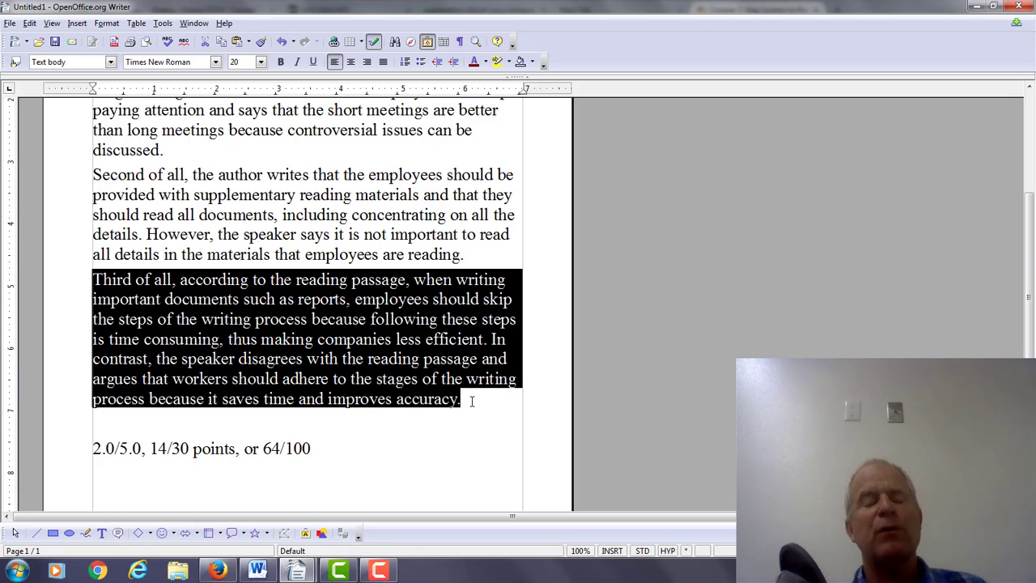
{"action": "left_click", "coordinate": [217, 571]}
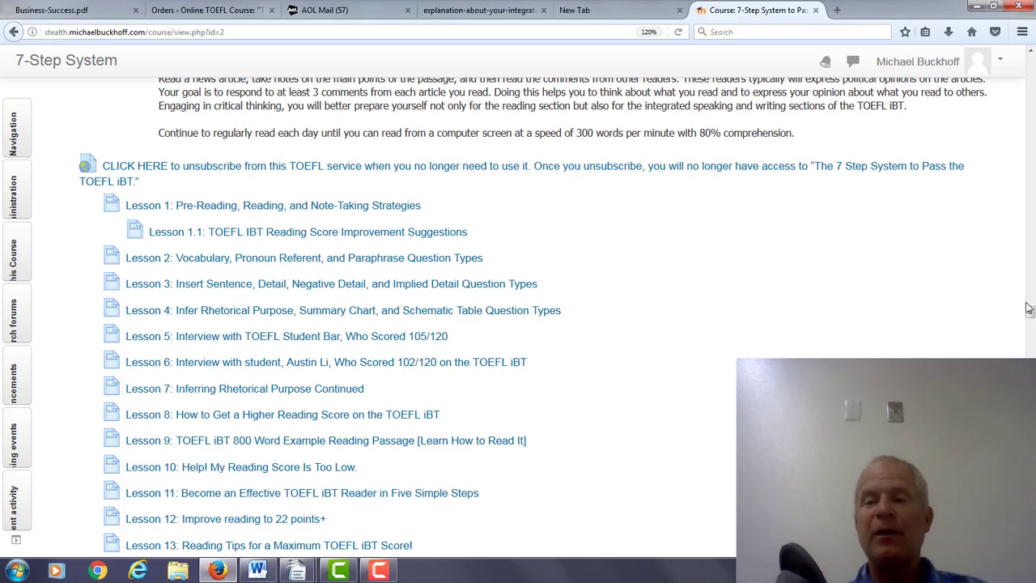
{"action": "left_click_drag", "start_coordinate": [1029, 311], "coordinate": [1031, 202]}
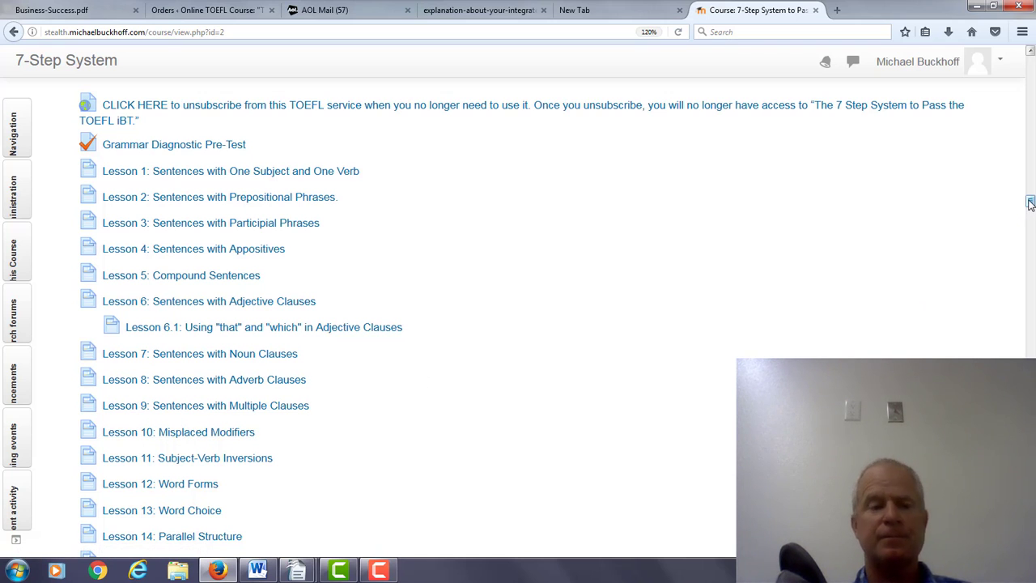
{"action": "scroll", "coordinate": [1030, 207], "scroll_direction": "down", "scroll_amount": 3}
{"action": "left_click_drag", "start_coordinate": [1031, 207], "coordinate": [1031, 225]}
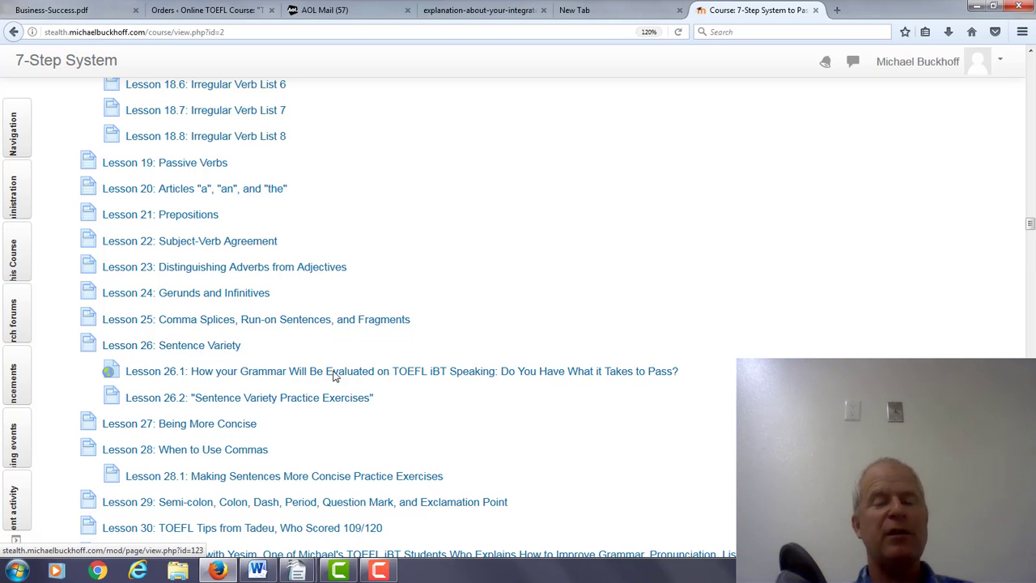
{"action": "left_click_drag", "start_coordinate": [1031, 226], "coordinate": [1030, 236]}
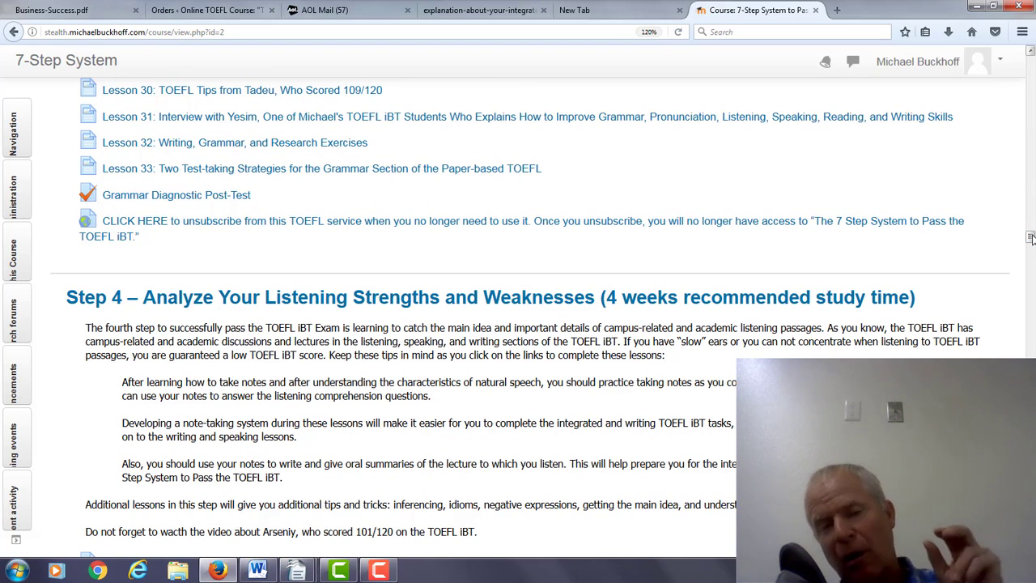
{"action": "left_click_drag", "start_coordinate": [1031, 238], "coordinate": [1031, 247]}
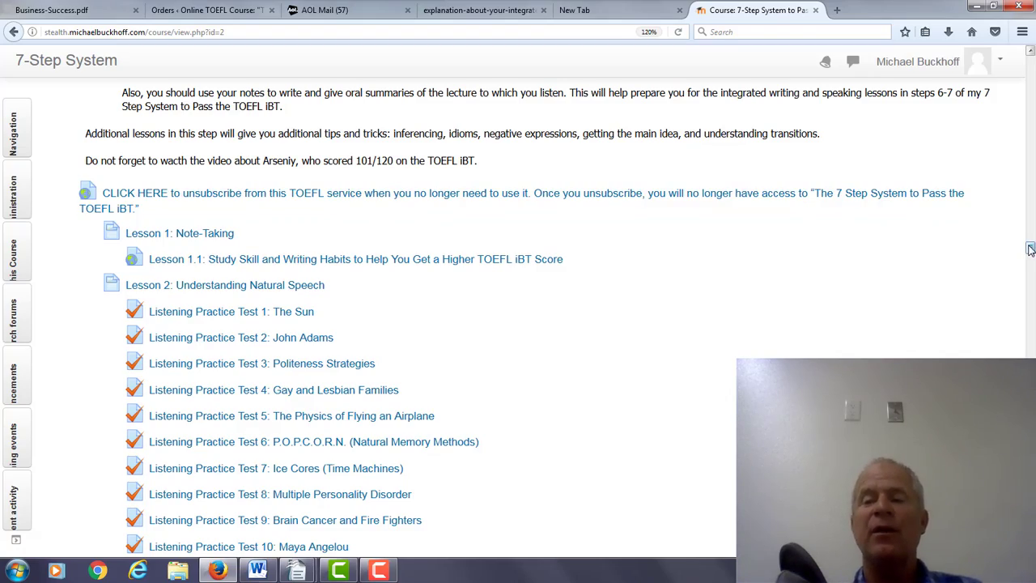
{"action": "scroll", "coordinate": [1032, 253], "scroll_direction": "down", "scroll_amount": 1}
{"action": "left_click_drag", "start_coordinate": [1031, 252], "coordinate": [1032, 309]}
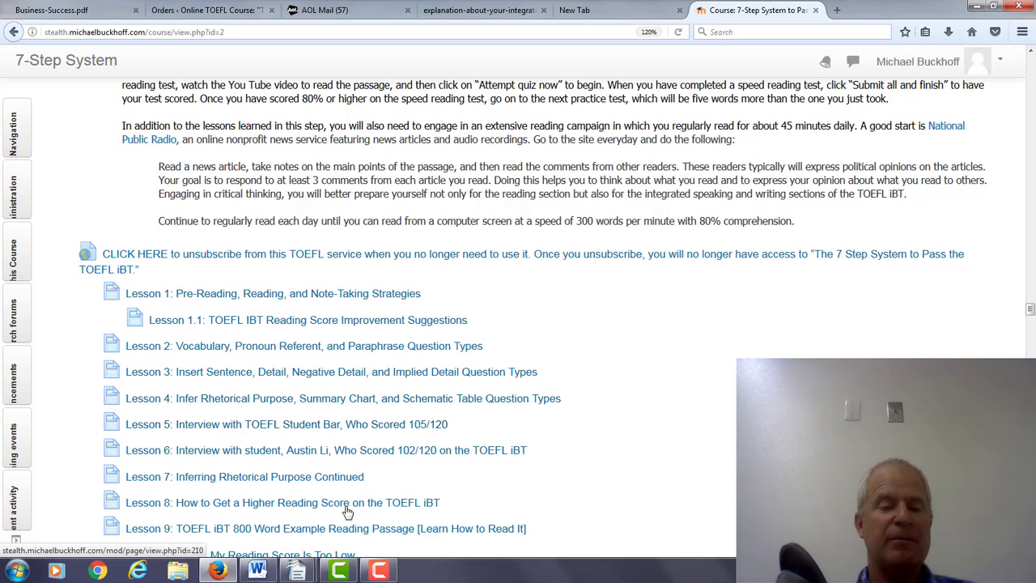
{"action": "left_click", "coordinate": [378, 570]}
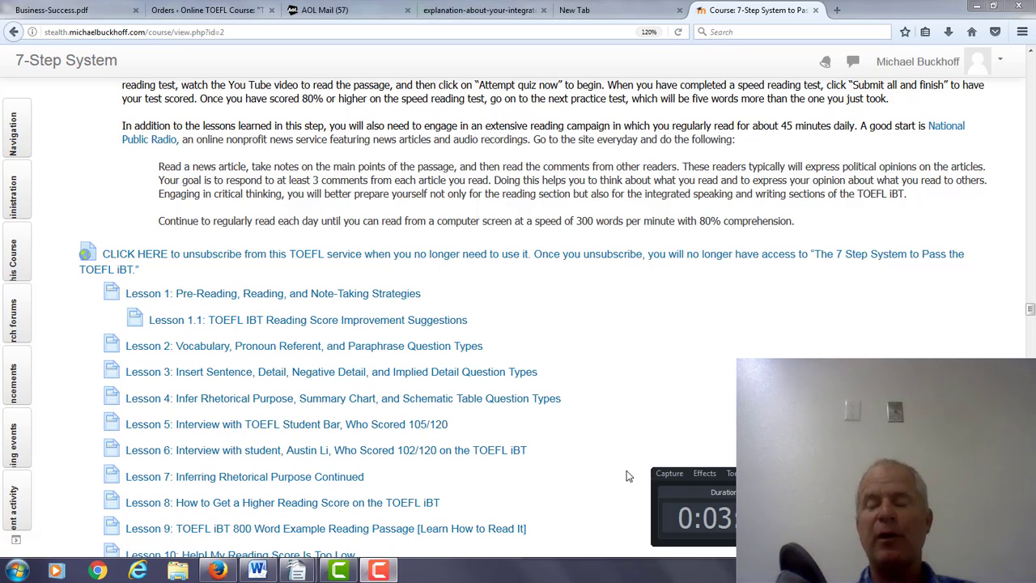